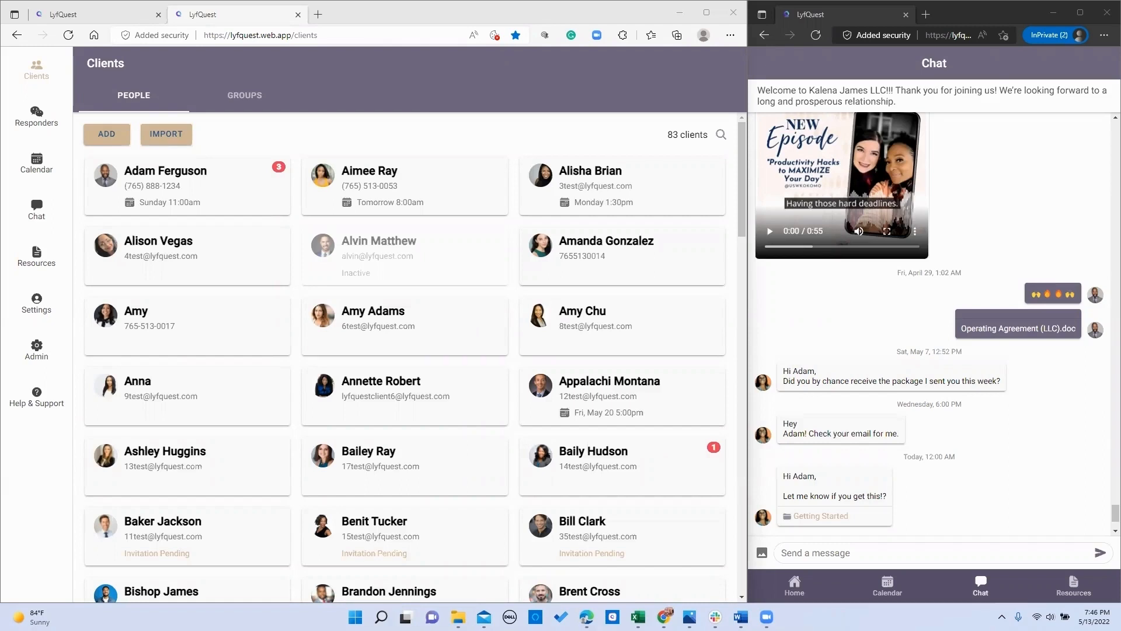
# Step: Go to the Responders list and open the 'Welcome to LCR Coaching LLC' responder
pyautogui.click(45, 116)
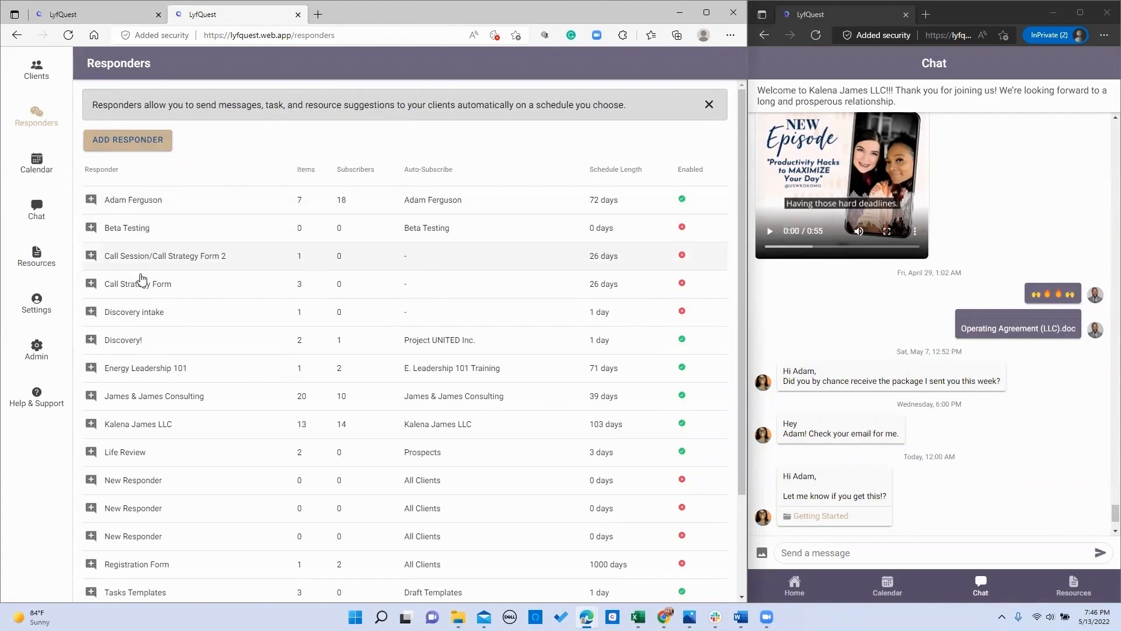
pyautogui.scroll(-3, 143, 275)
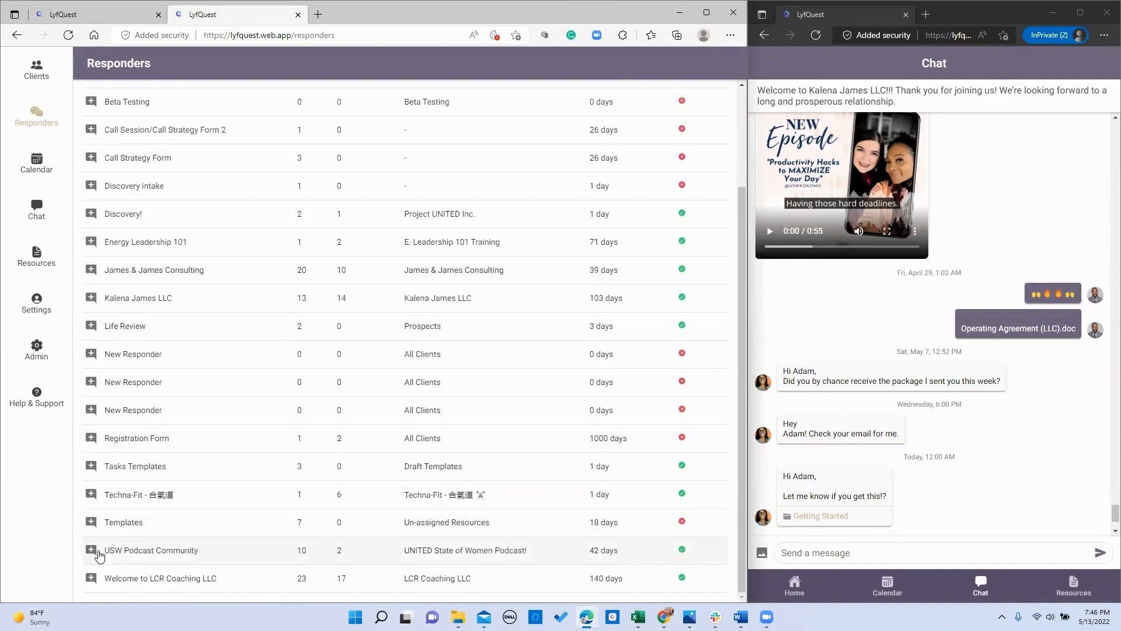
pyautogui.click(120, 579)
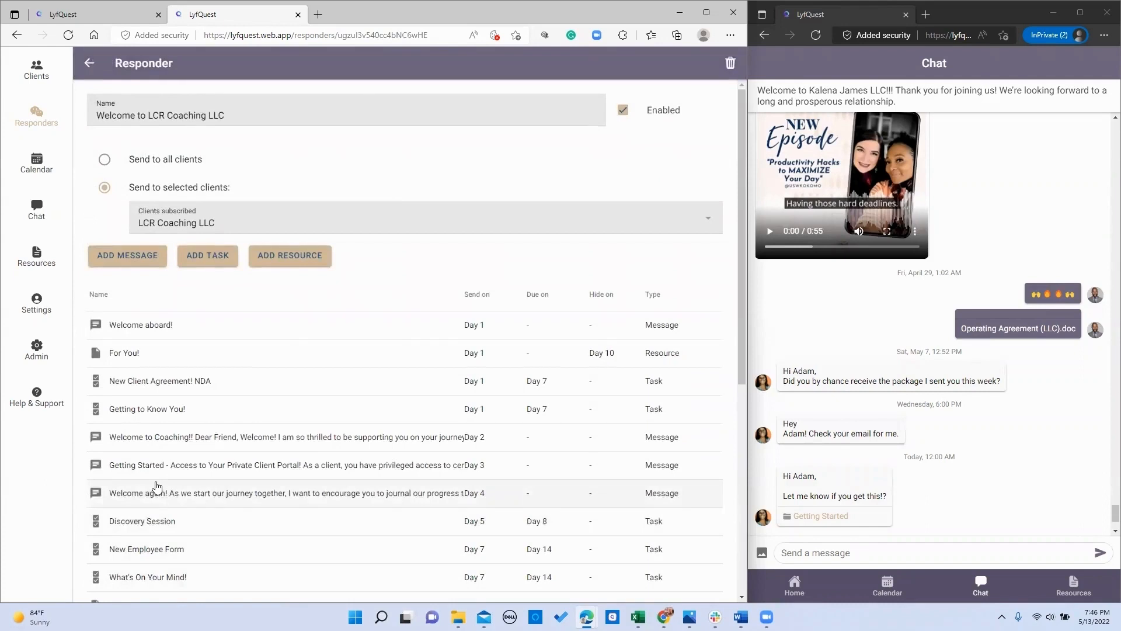
pyautogui.click(171, 105)
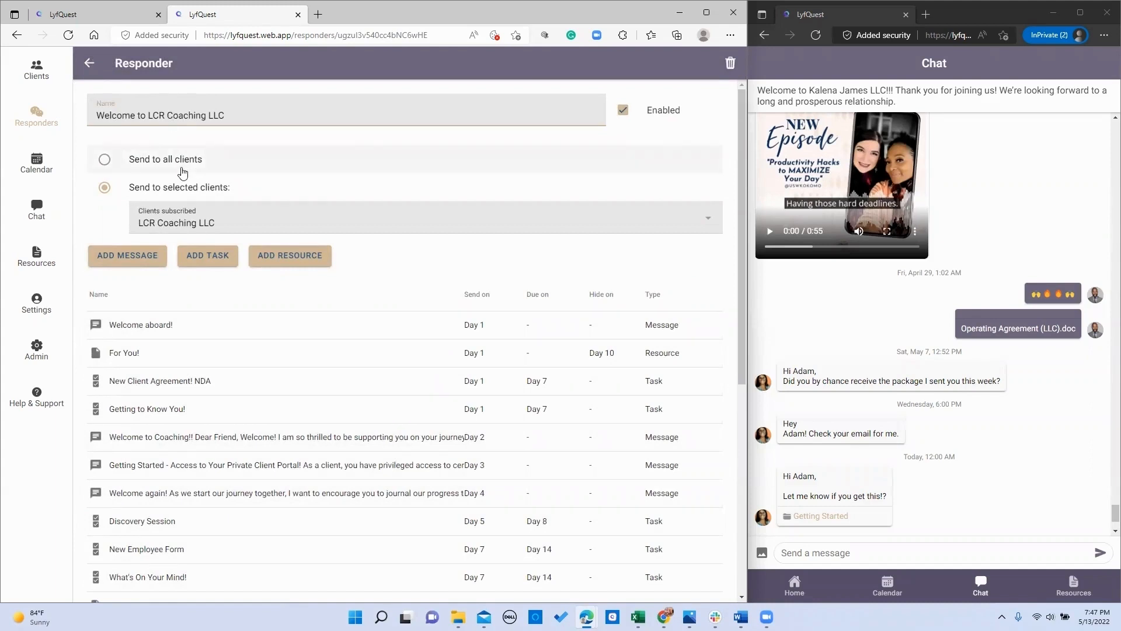
pyautogui.click(182, 226)
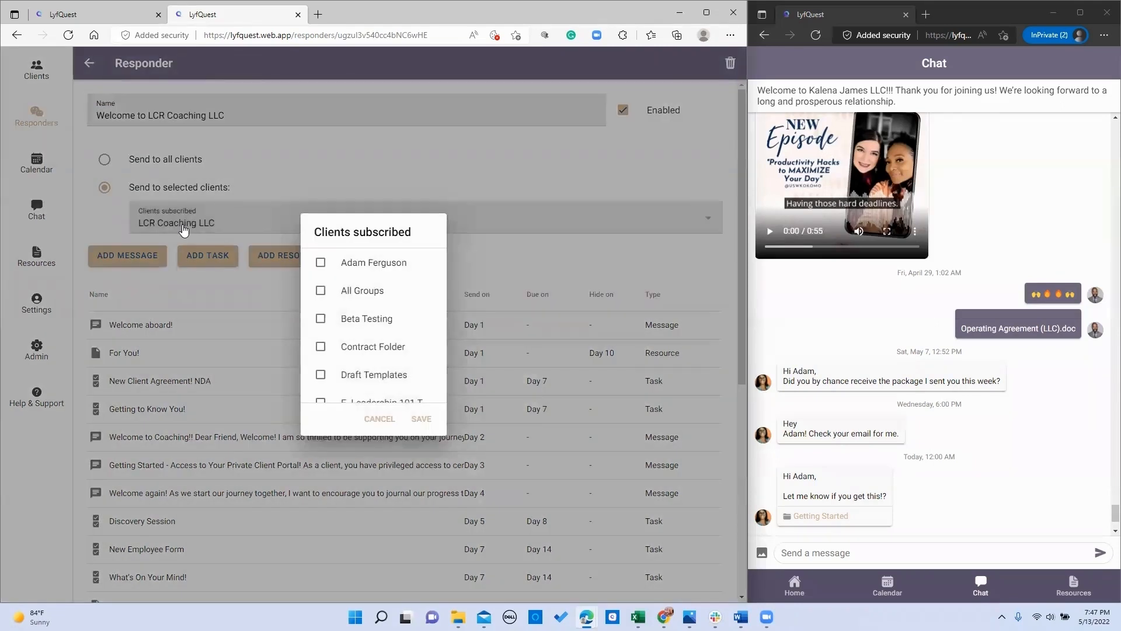
pyautogui.scroll(-1, 343, 312)
pyautogui.scroll(-3, 340, 309)
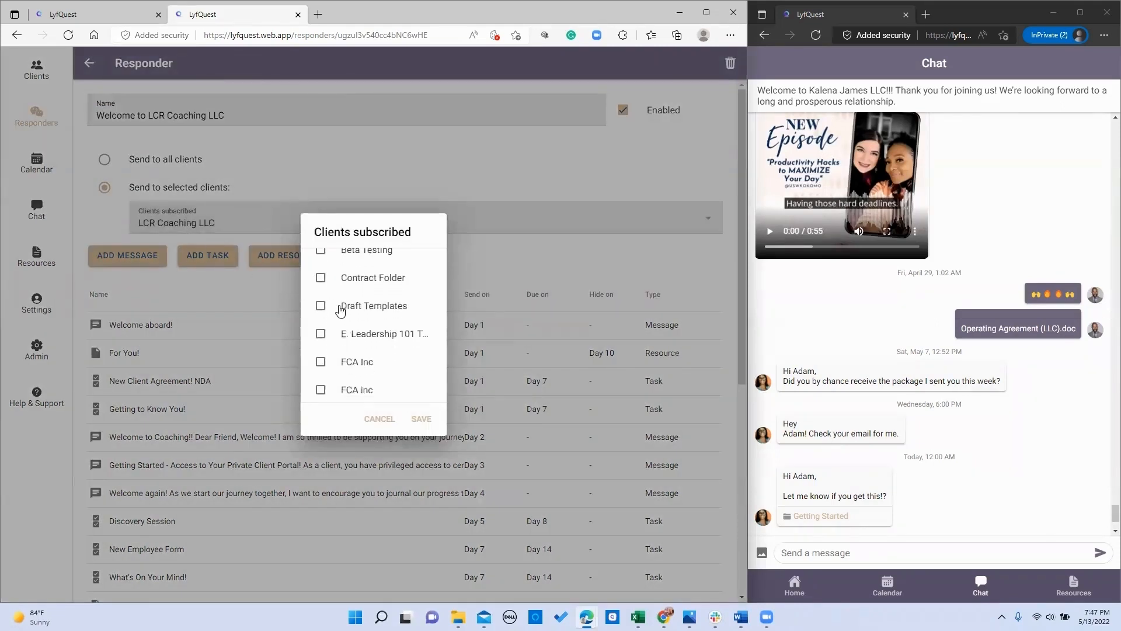
pyautogui.scroll(-2, 340, 309)
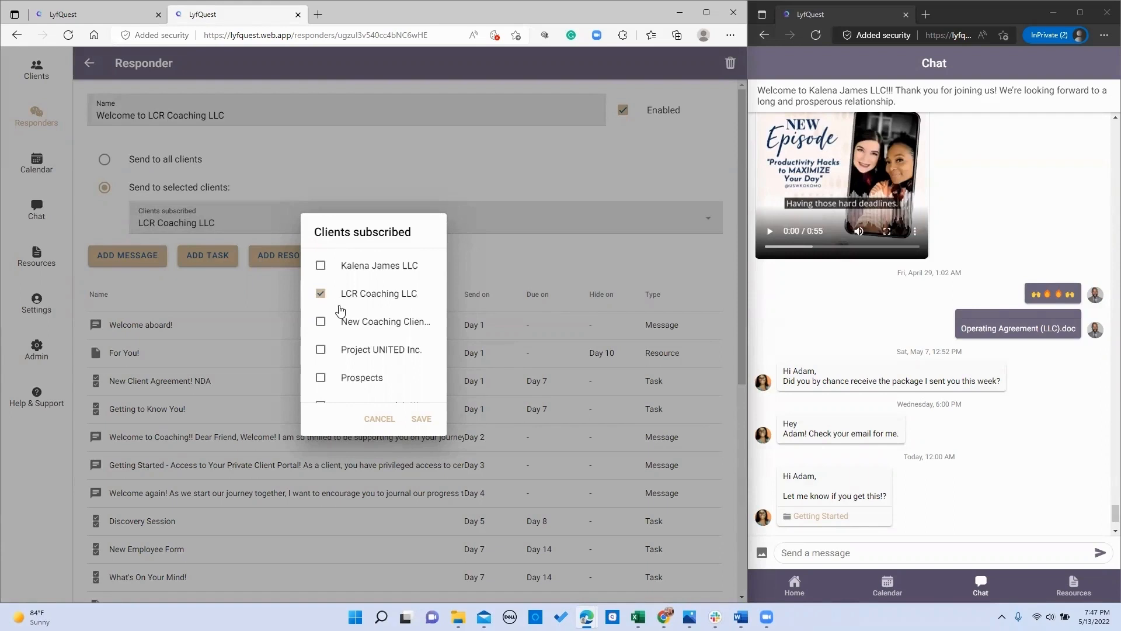
pyautogui.click(433, 420)
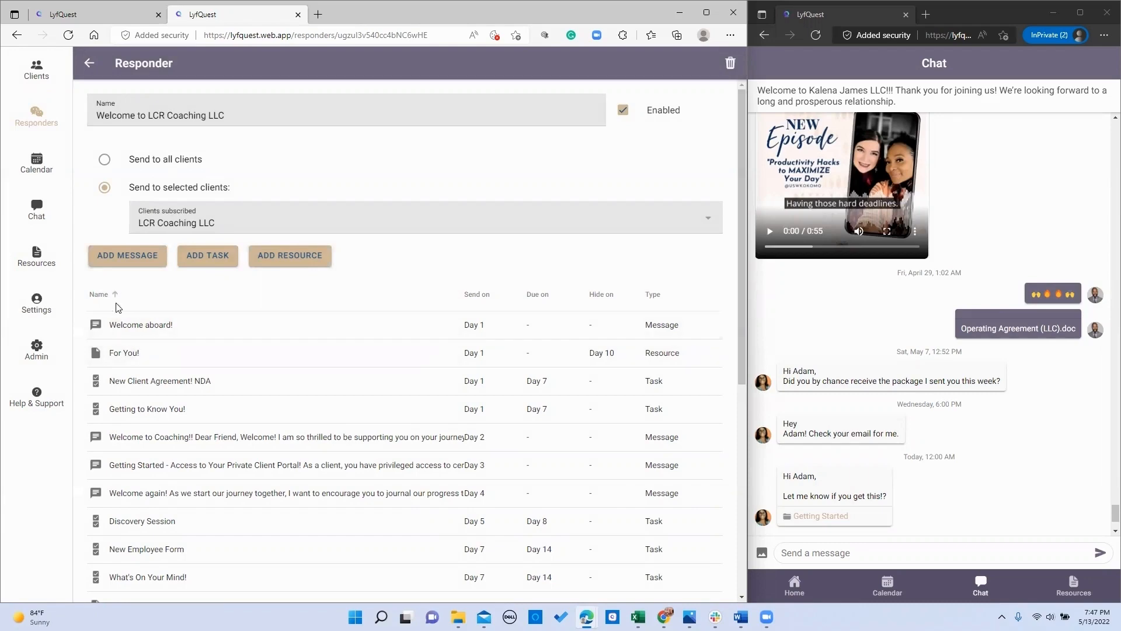
# Step: Preview the Welcome aboard!, Welcome to Coaching!! and Welcome again! messages in turn
pyautogui.click(117, 325)
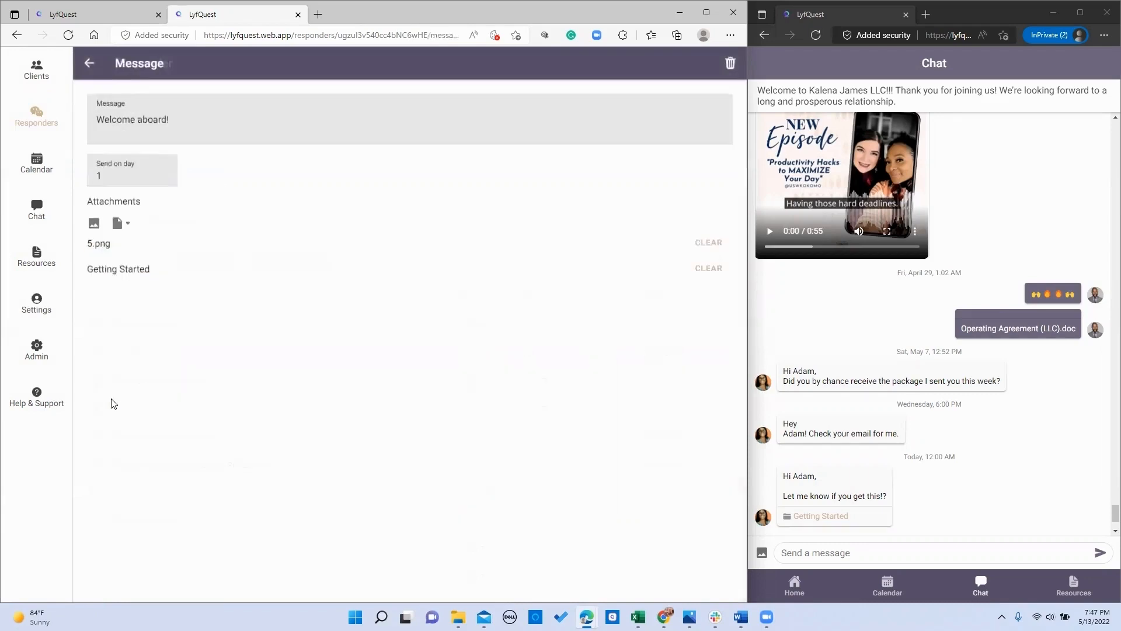
pyautogui.click(89, 63)
pyautogui.click(117, 437)
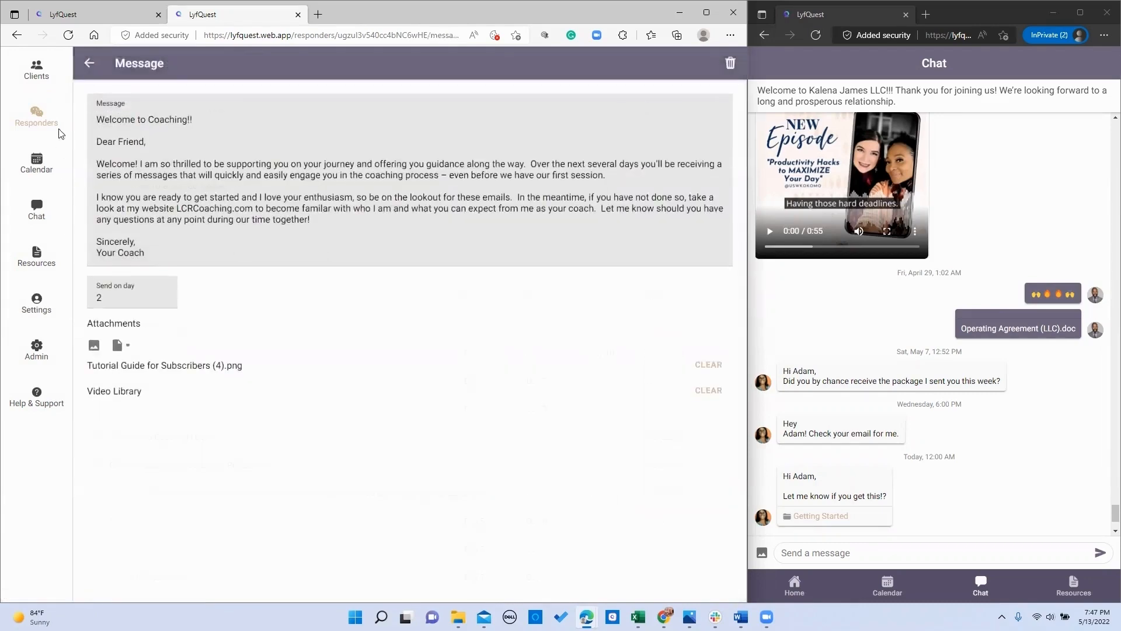
pyautogui.click(88, 66)
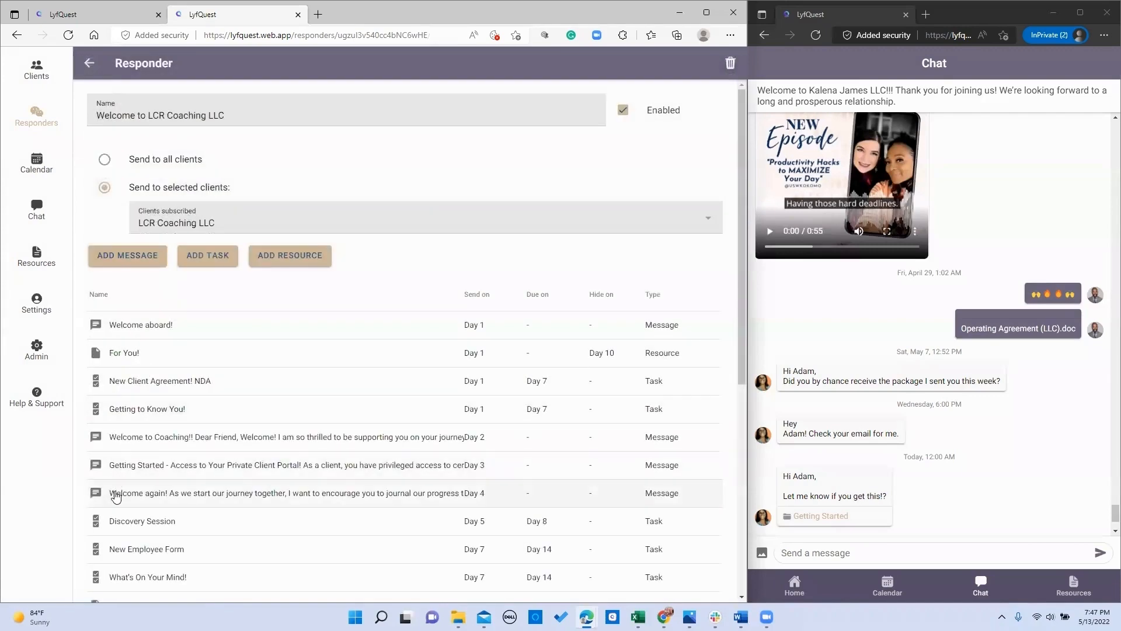
pyautogui.click(115, 493)
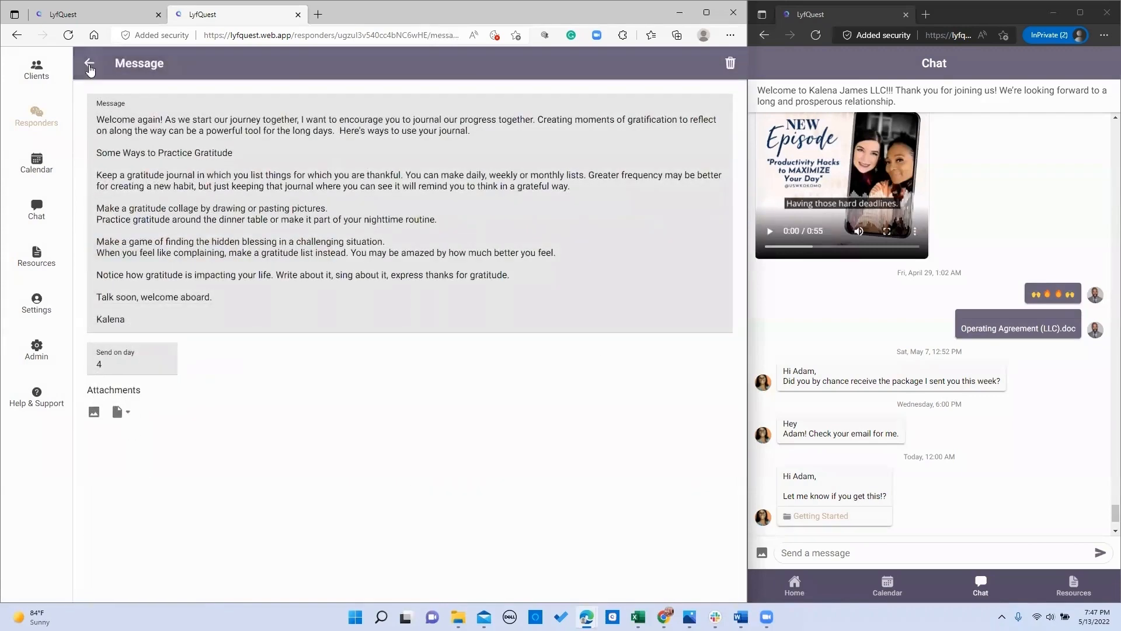
pyautogui.click(89, 63)
# Step: Start a new message, abandon it, and open the Welcome to Coaching!! message
pyautogui.click(147, 260)
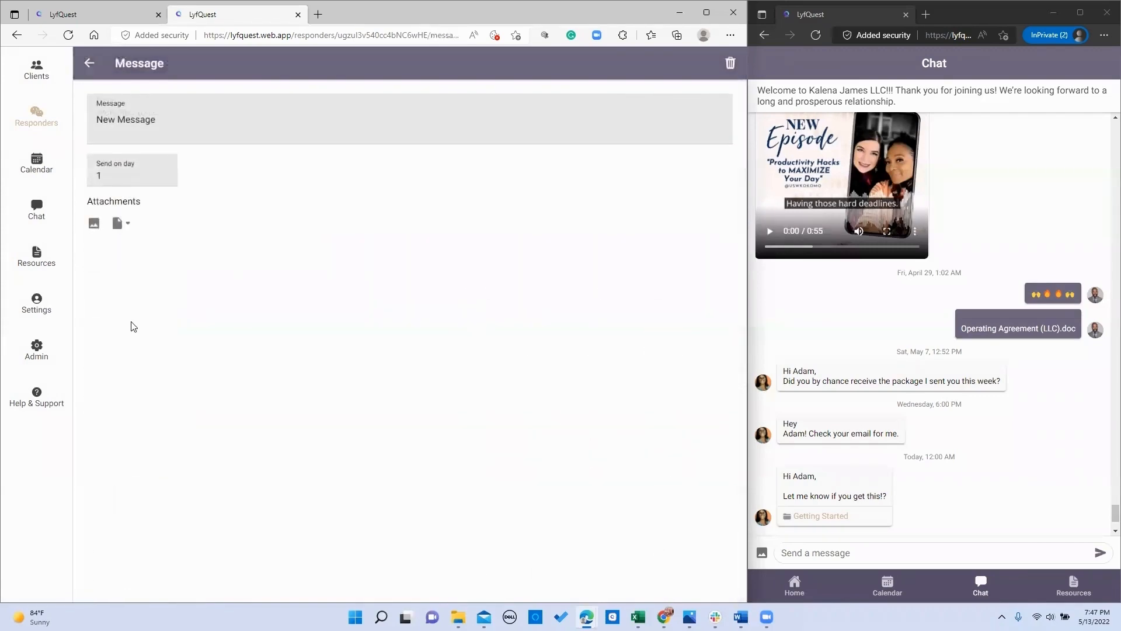
pyautogui.click(89, 63)
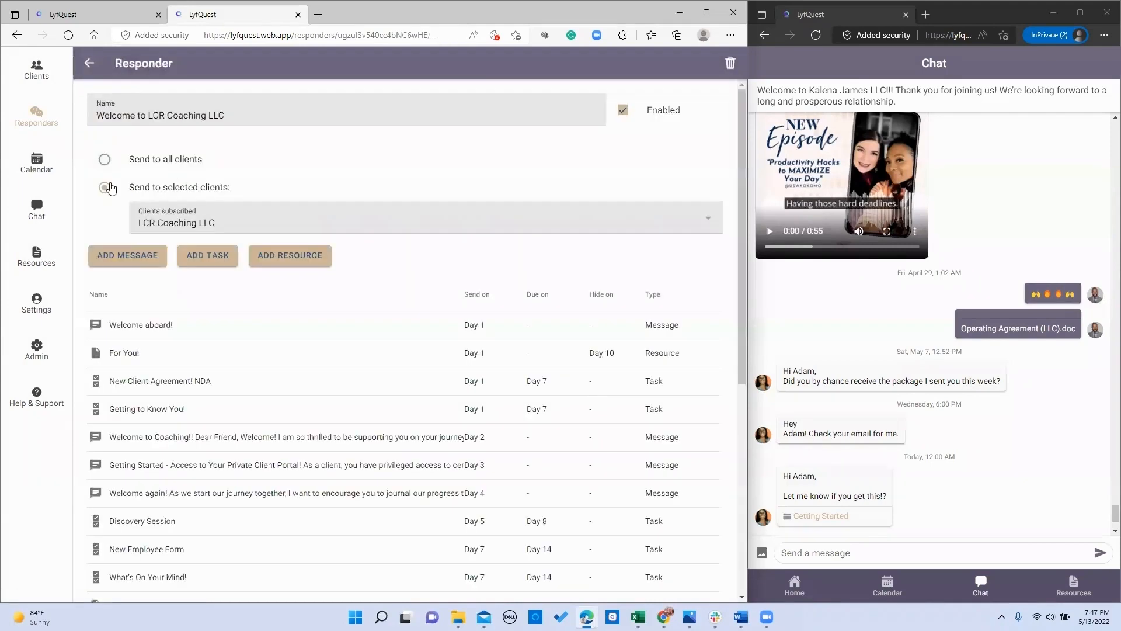
pyautogui.click(114, 444)
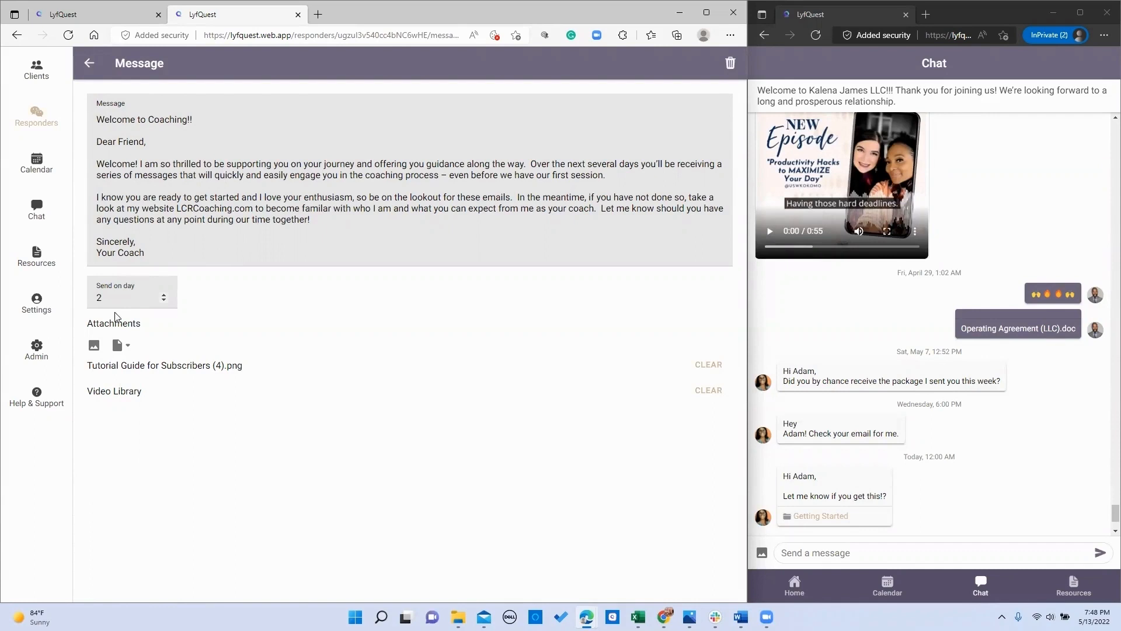
# Step: Attach the LCR Coaching image and bring up the Add Link to Resource dialog
pyautogui.click(94, 349)
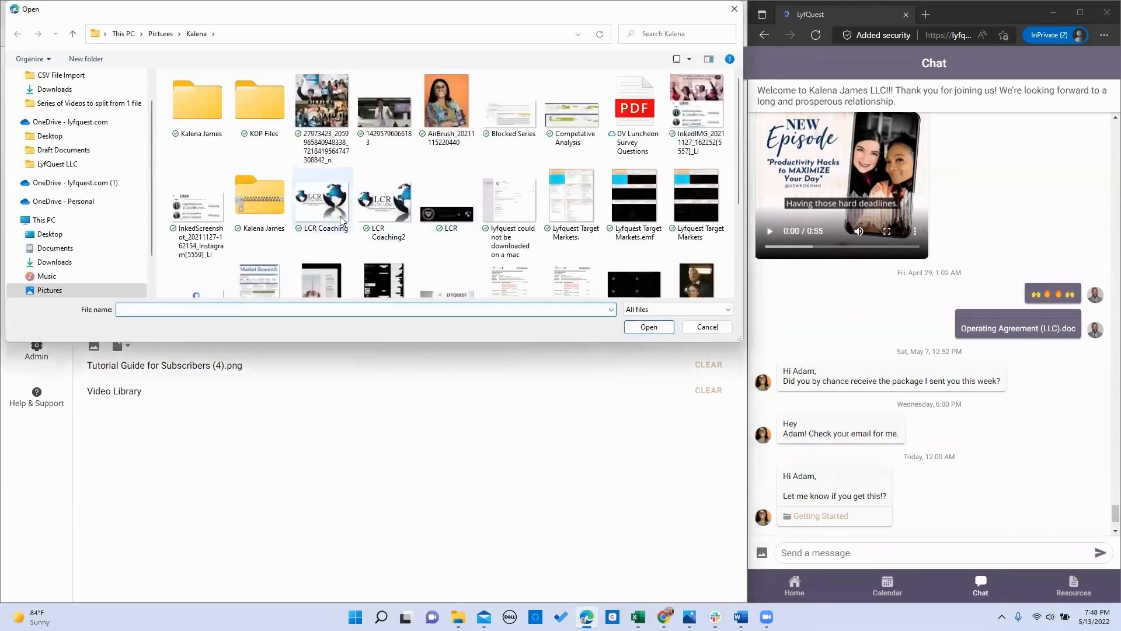
pyautogui.click(339, 216)
pyautogui.click(648, 327)
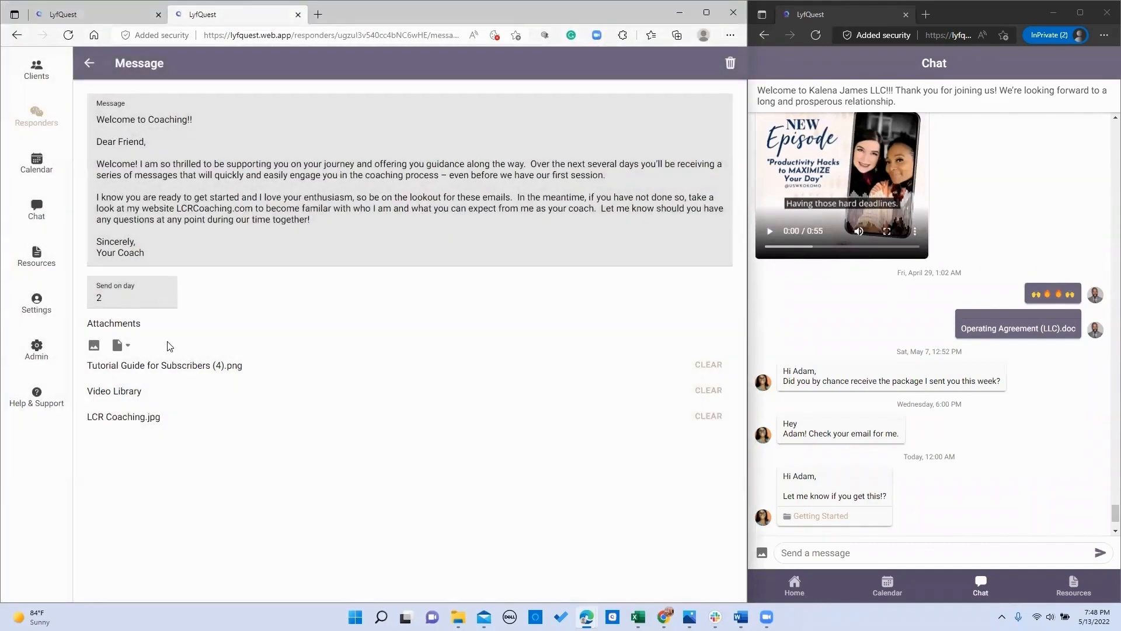
pyautogui.click(117, 349)
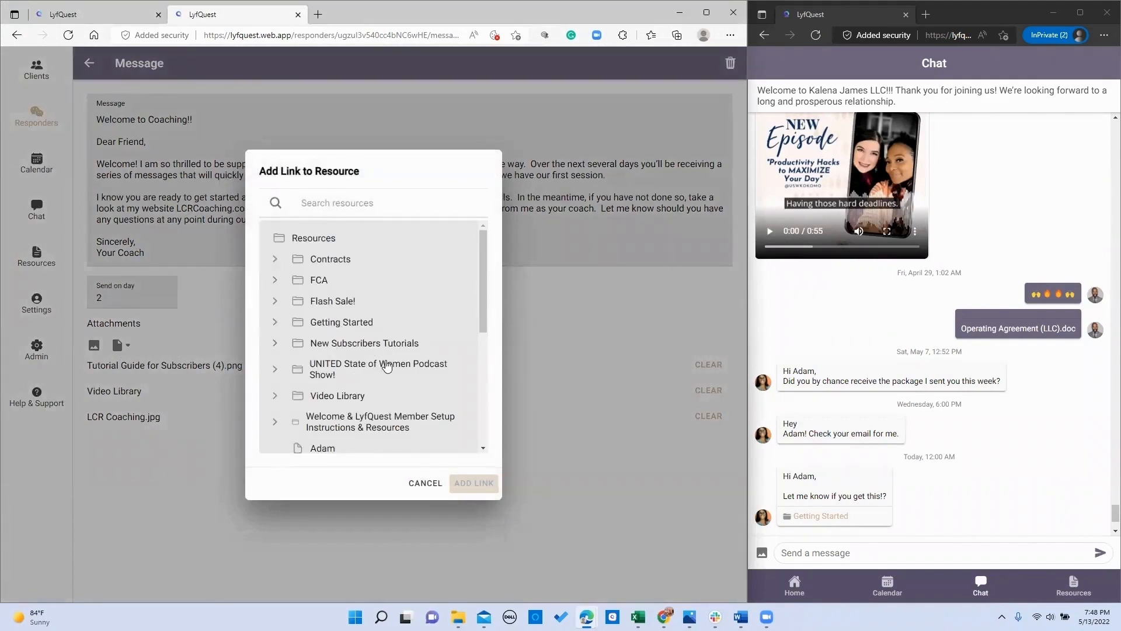
# Step: Select Getting Started in the resource chooser, then cancel without linking it
pyautogui.click(326, 326)
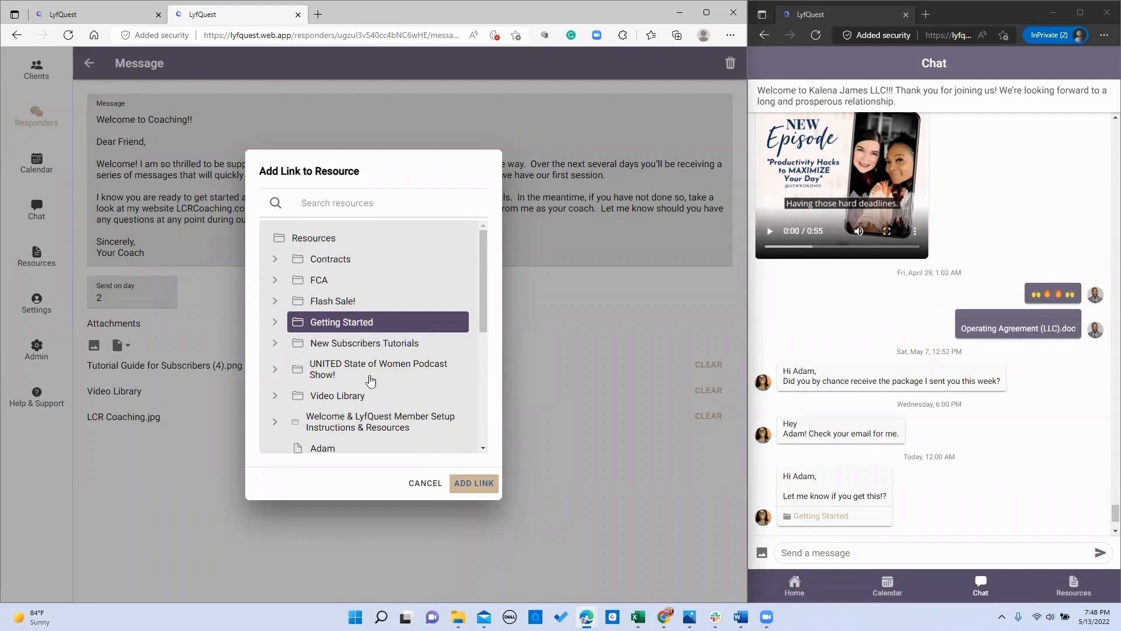
pyautogui.click(418, 485)
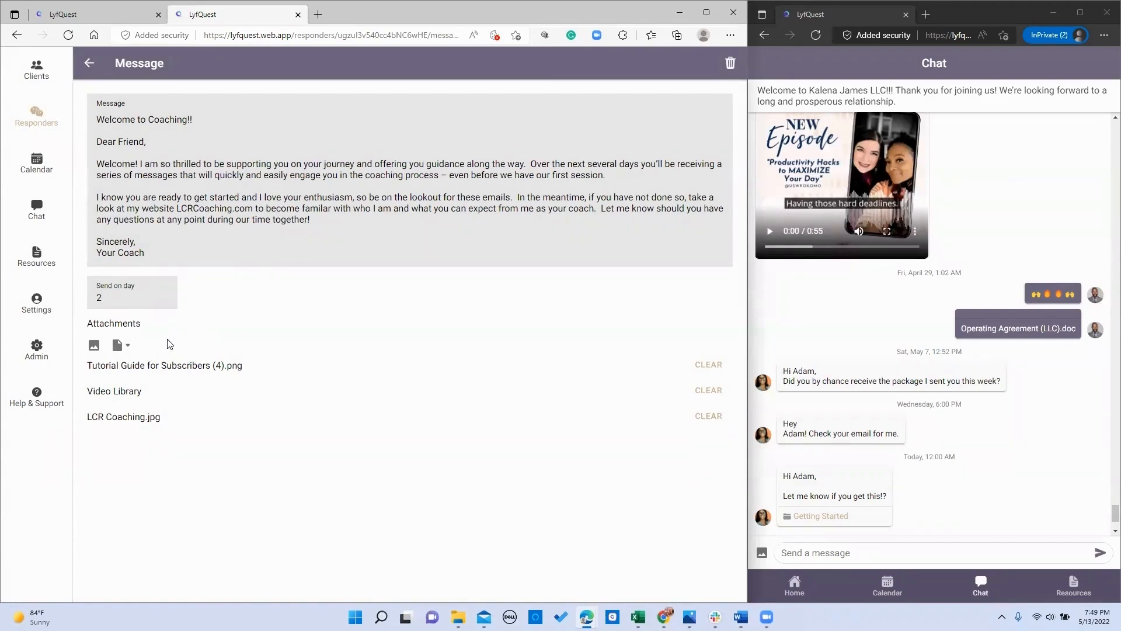
# Step: Attach the 27973423 photo as an image to the message
pyautogui.click(116, 348)
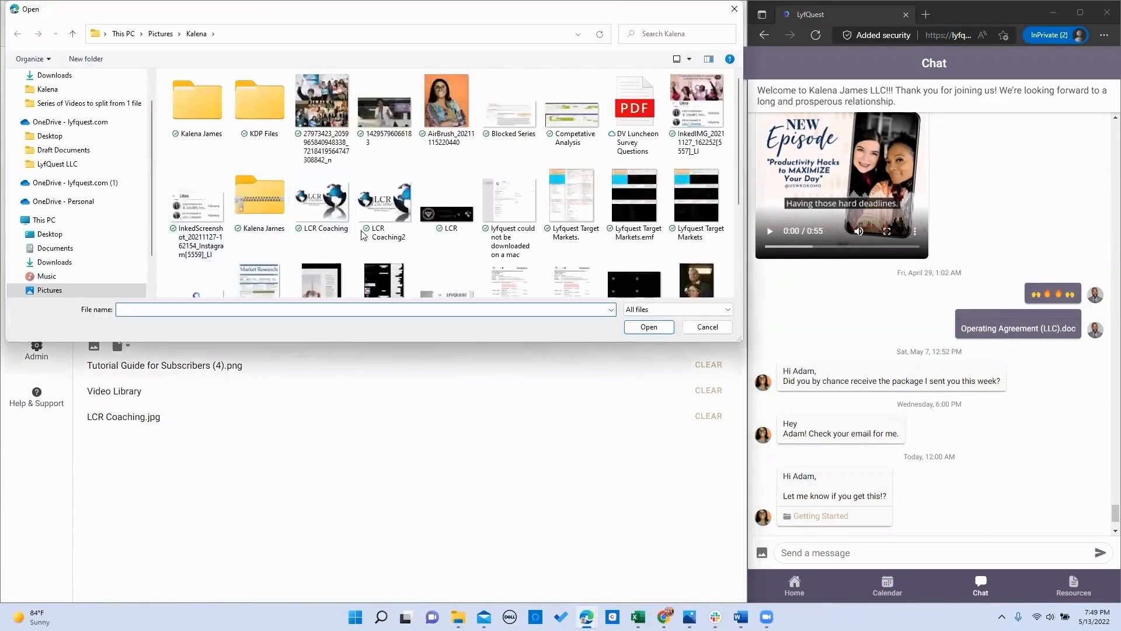
pyautogui.click(337, 120)
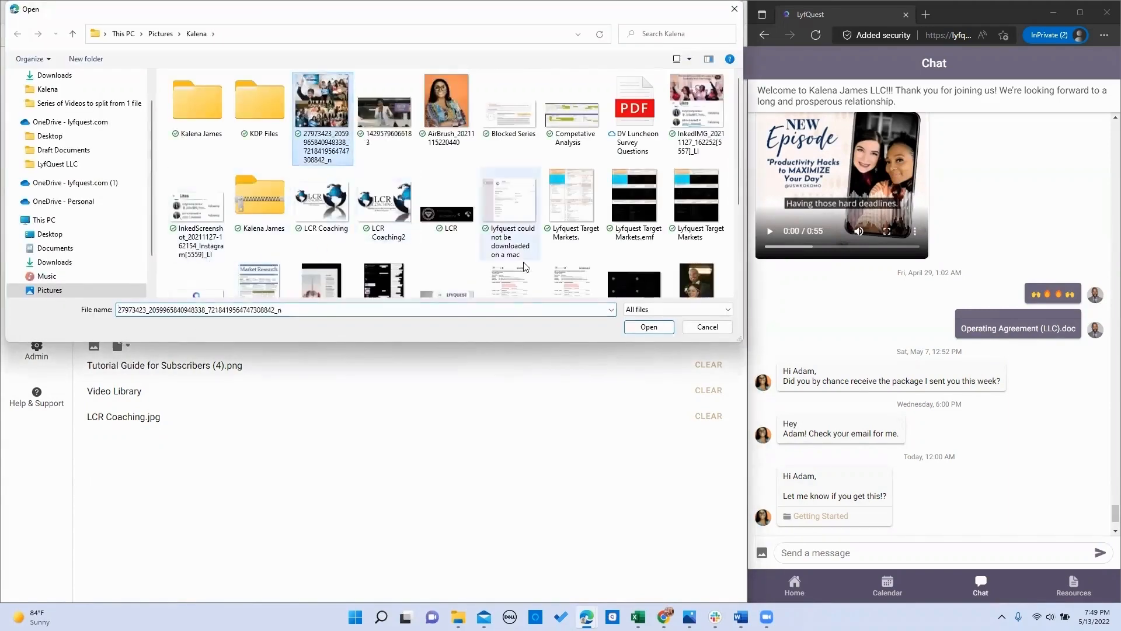
pyautogui.click(648, 327)
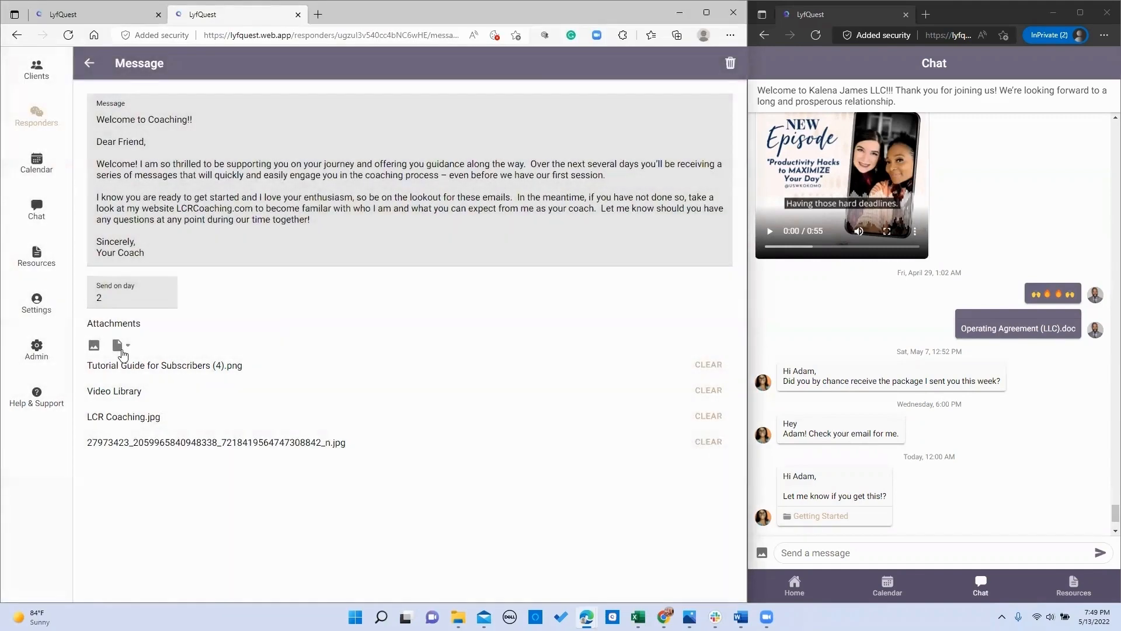
# Step: Add a link to the Getting Started resource as an attachment
pyautogui.click(121, 349)
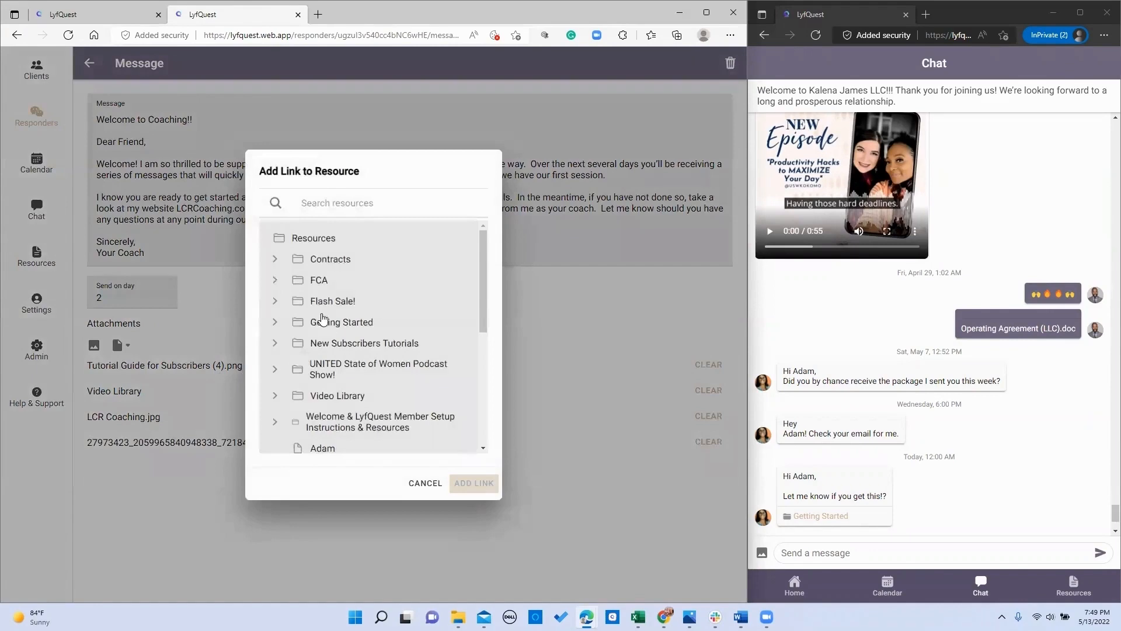
pyautogui.click(338, 330)
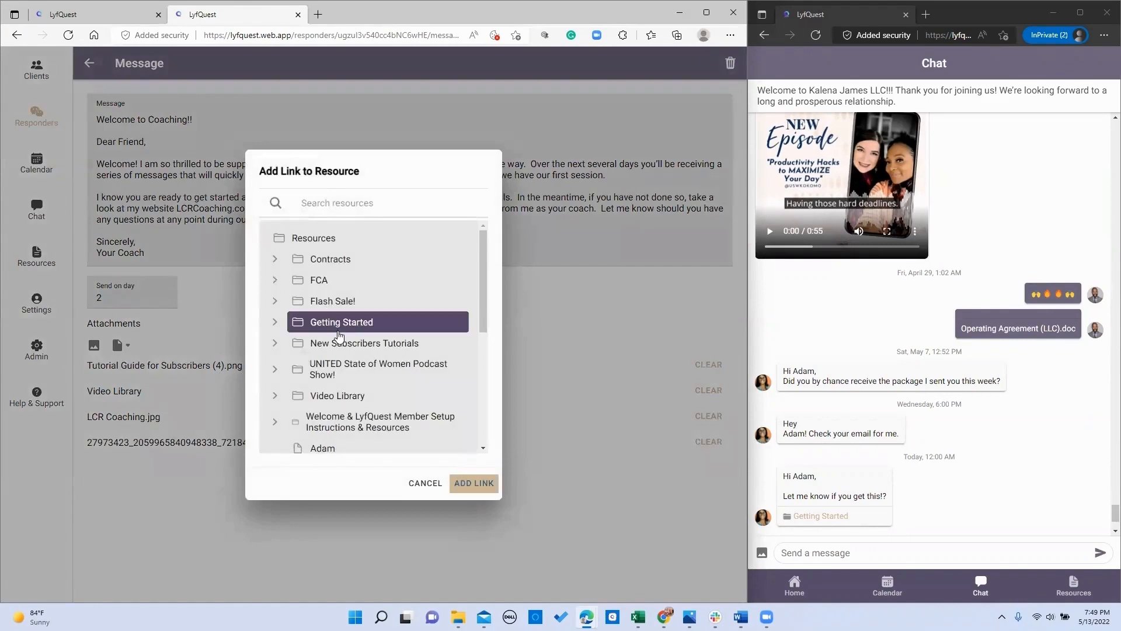
pyautogui.click(464, 484)
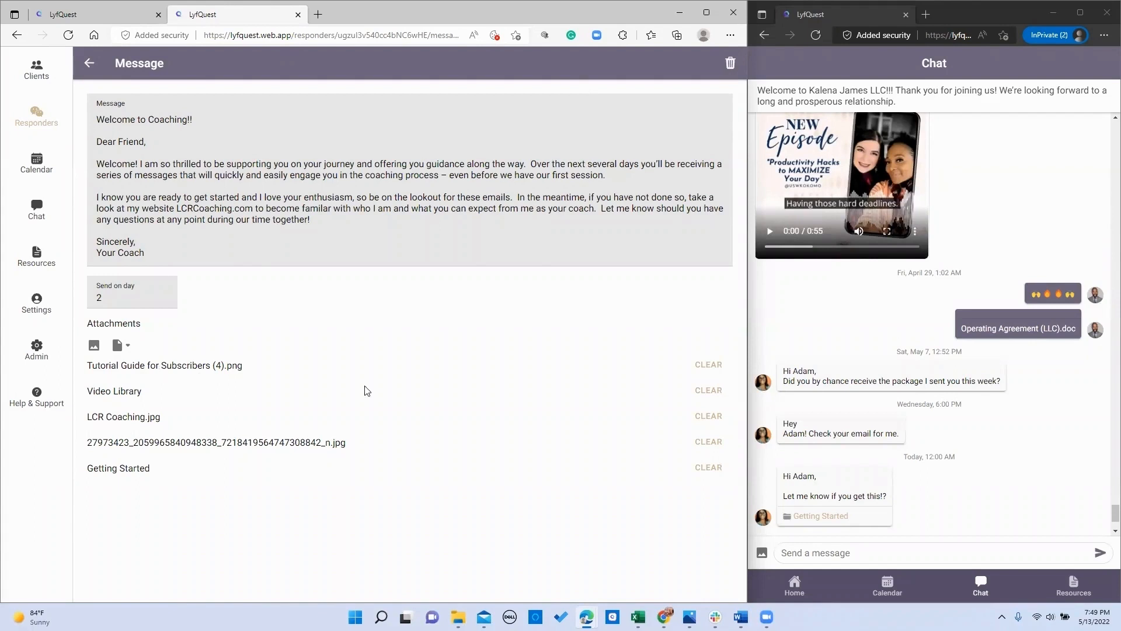
# Step: Clear the Tutorial Guide PNG, Video Library, LCR Coaching.jpg and 27973423 photo attachments
pyautogui.click(707, 366)
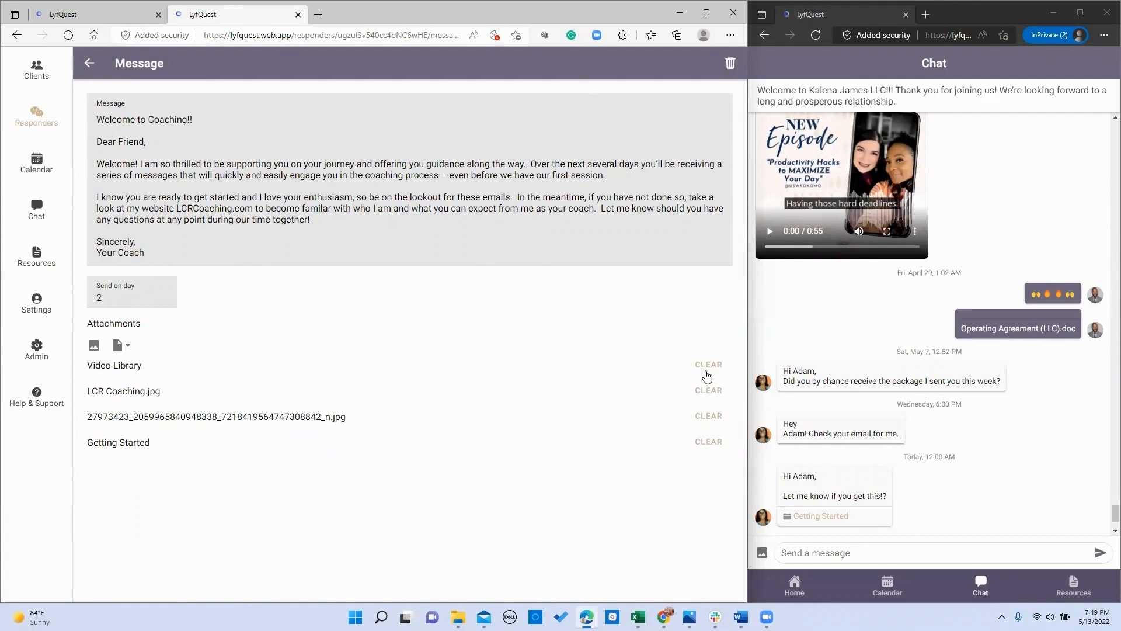
pyautogui.click(707, 372)
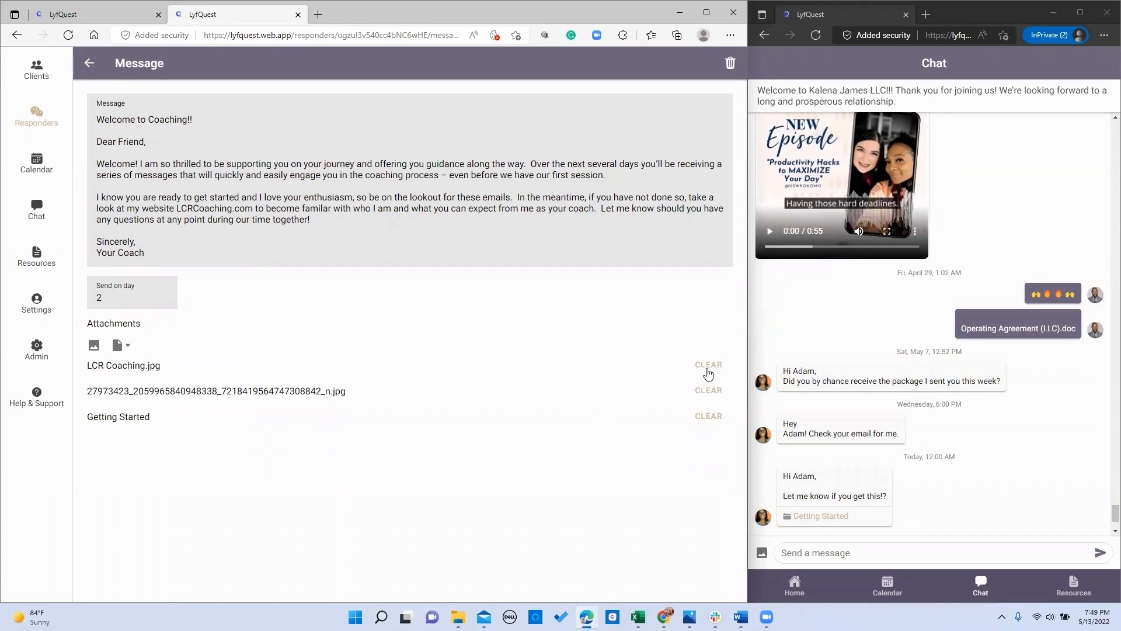
pyautogui.click(707, 368)
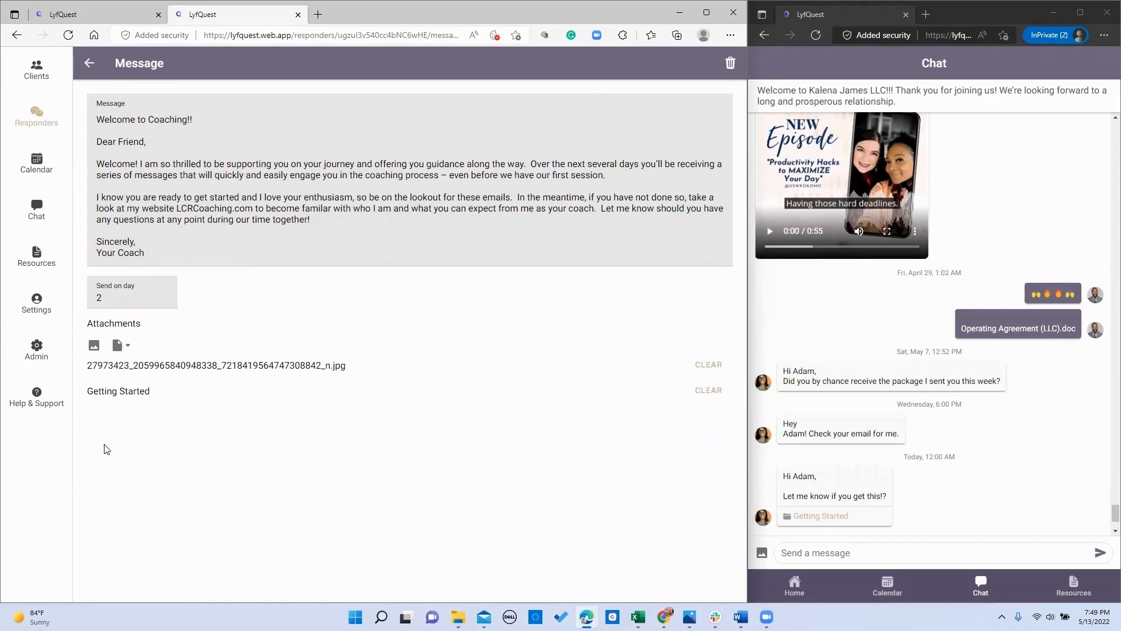
pyautogui.click(701, 367)
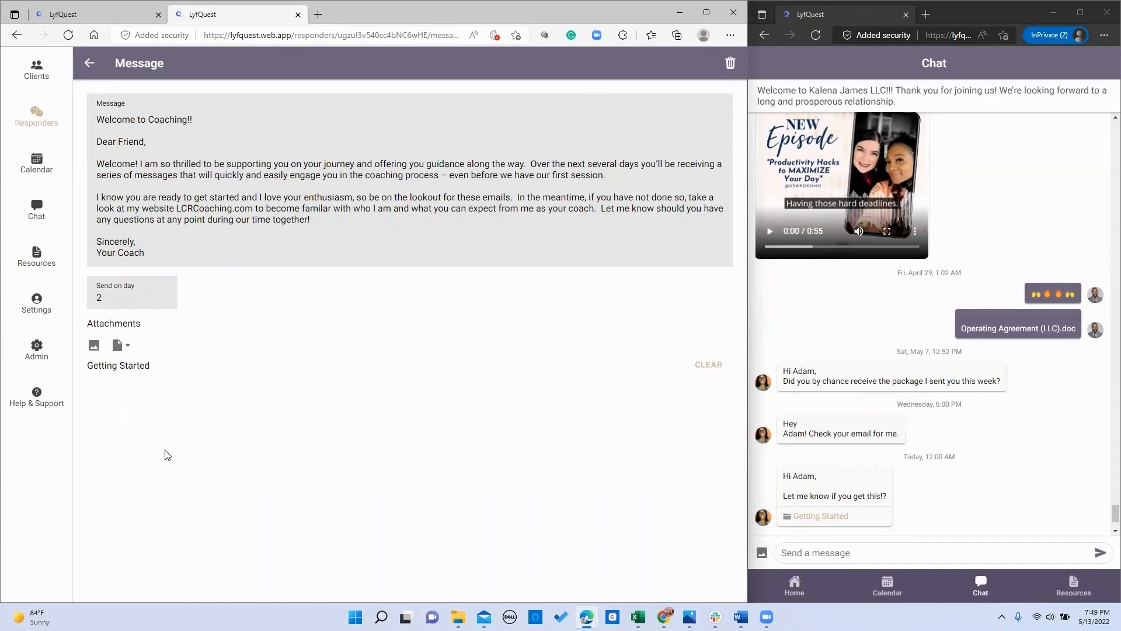